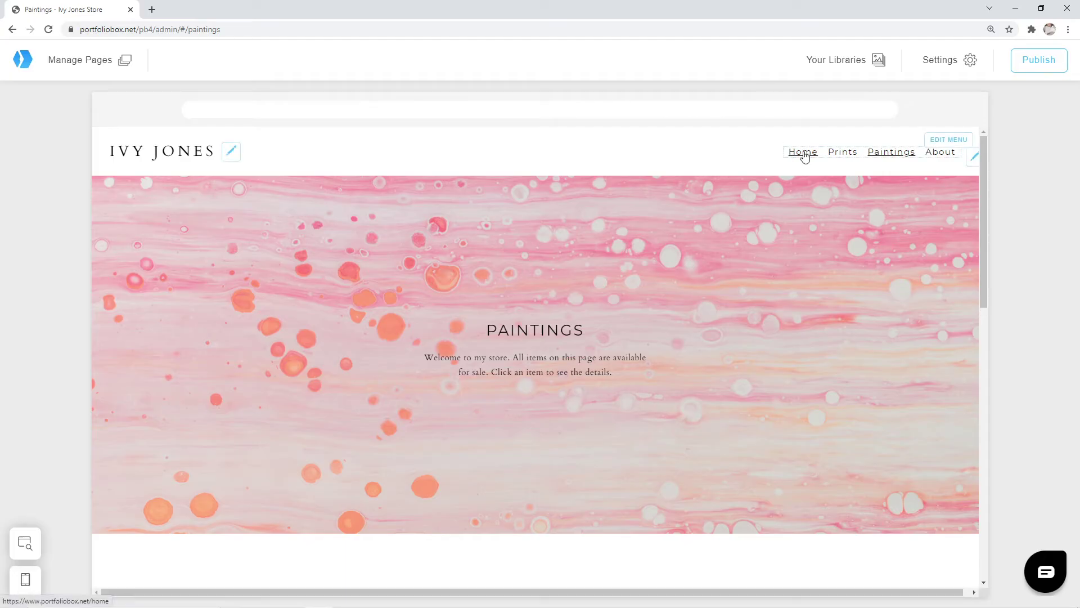
- Open the Home page from the site navigation menu, leaving the Paintings page
{"action": "left_click", "coordinate": [803, 152]}
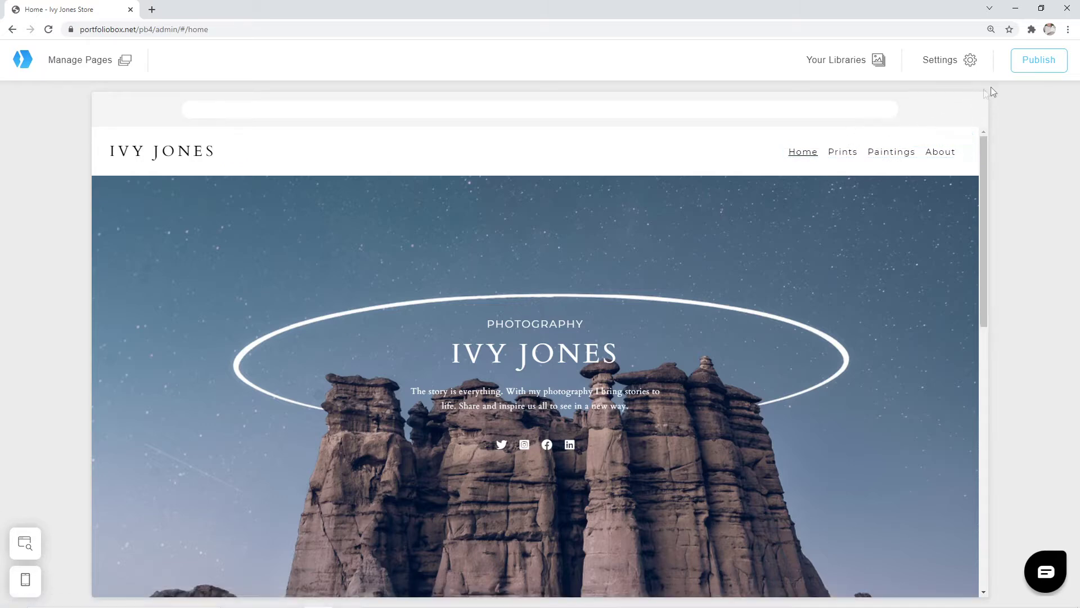
- Start publishing with a new domain and enter 'ivyjones' in the domain search field
{"action": "left_click", "coordinate": [1043, 67]}
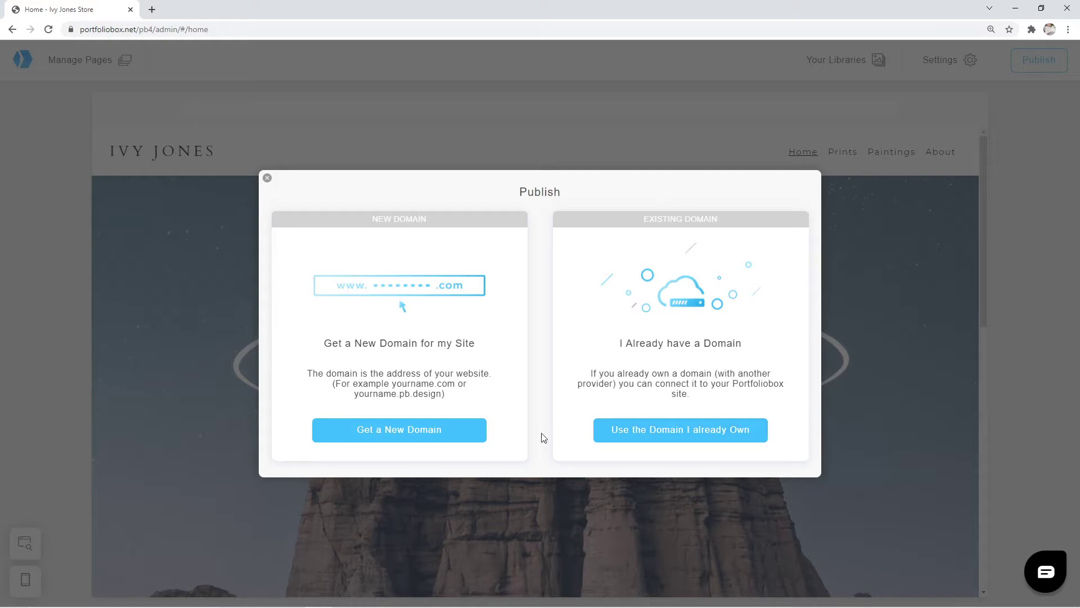
{"action": "left_click", "coordinate": [405, 430]}
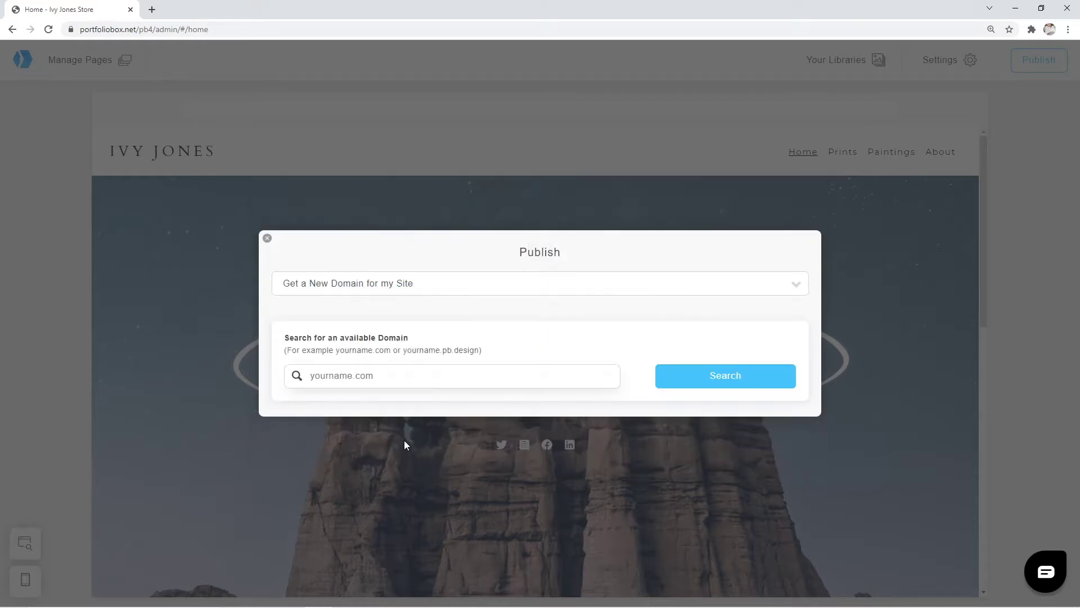
{"action": "left_click", "coordinate": [363, 373]}
{"action": "type", "text": "ivyj"}
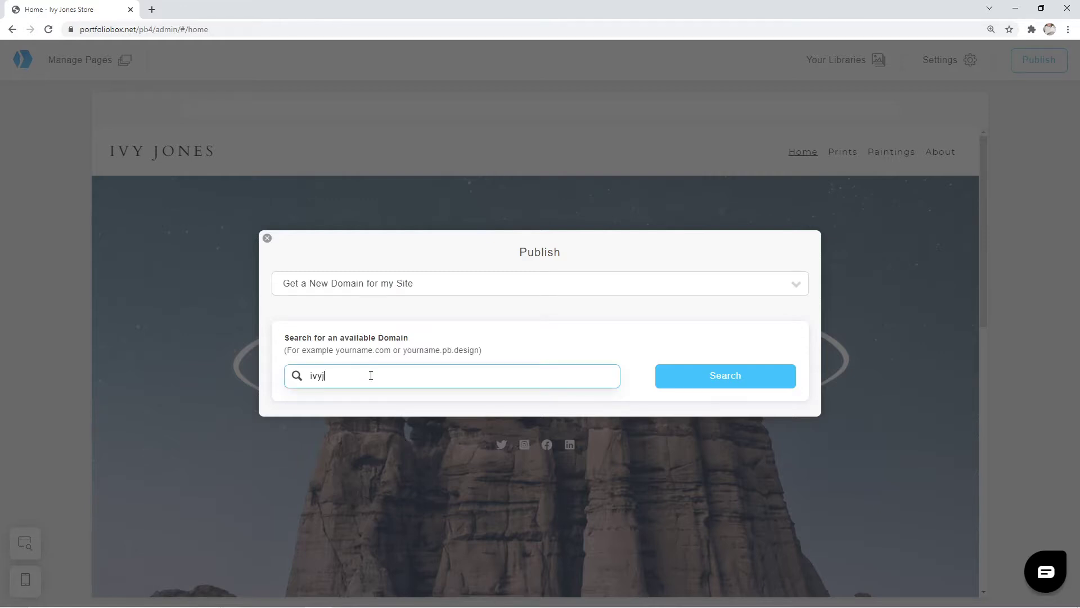
{"action": "type", "text": "ones"}
- Search domains for 'ivyjones' and browse the Pro Domains and free Domains results
{"action": "left_click", "coordinate": [731, 377]}
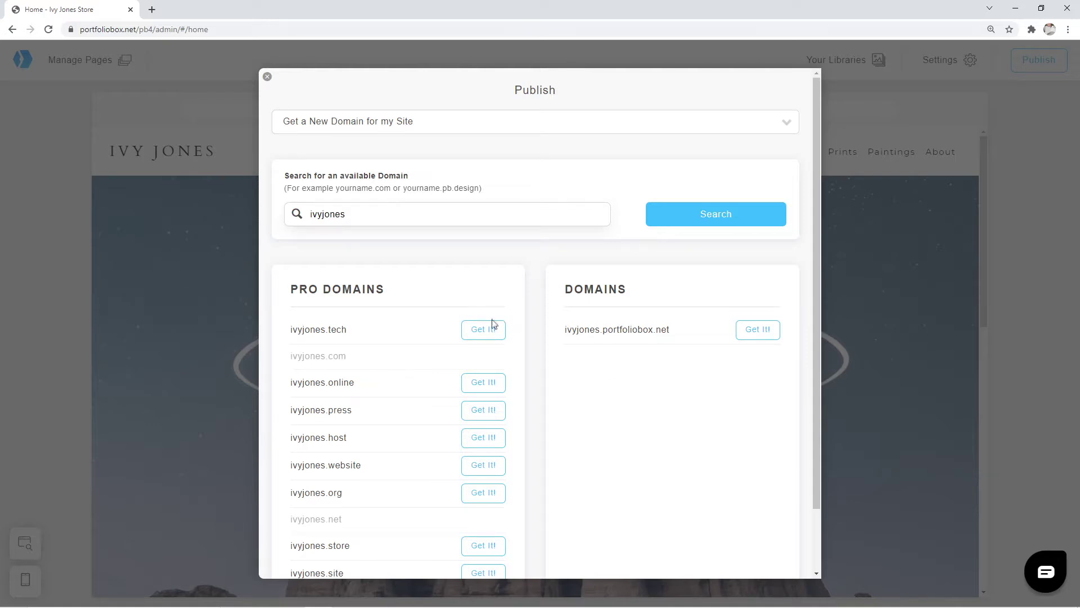
{"action": "scroll", "coordinate": [490, 332], "scroll_direction": "down", "scroll_amount": 1}
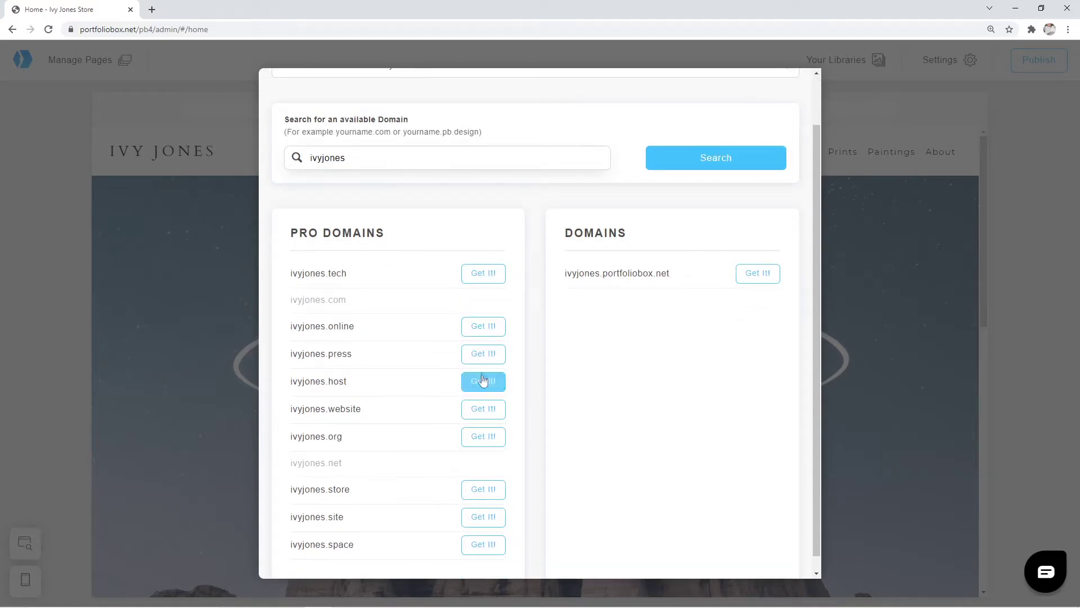
{"action": "scroll", "coordinate": [482, 557], "scroll_direction": "up", "scroll_amount": 1}
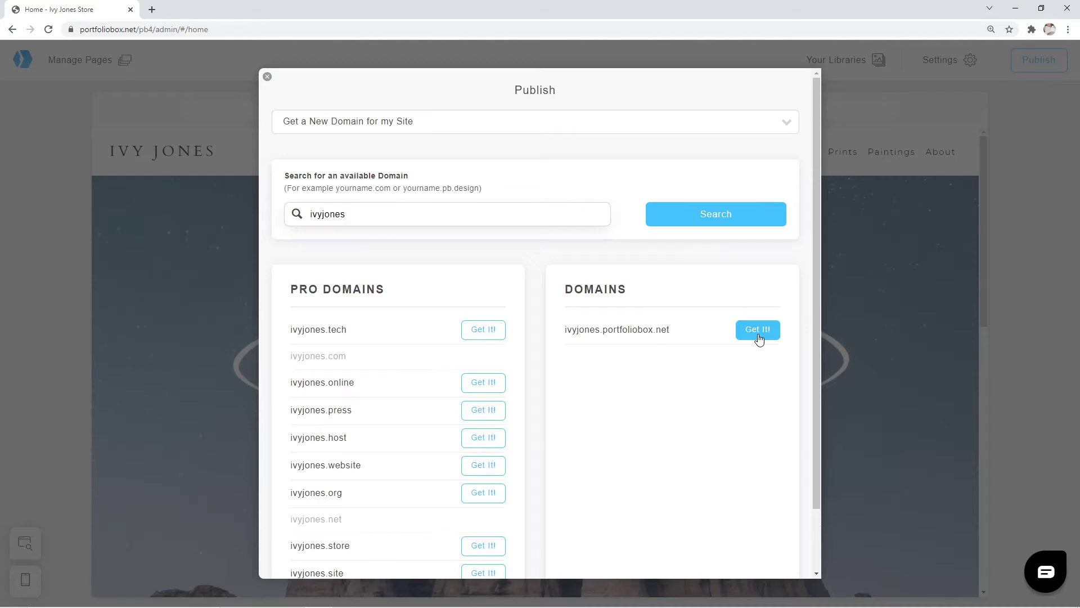
- Claim the free ivyjones.portfoliobox.net subdomain for the website and continue to See Live
{"action": "left_click", "coordinate": [759, 336]}
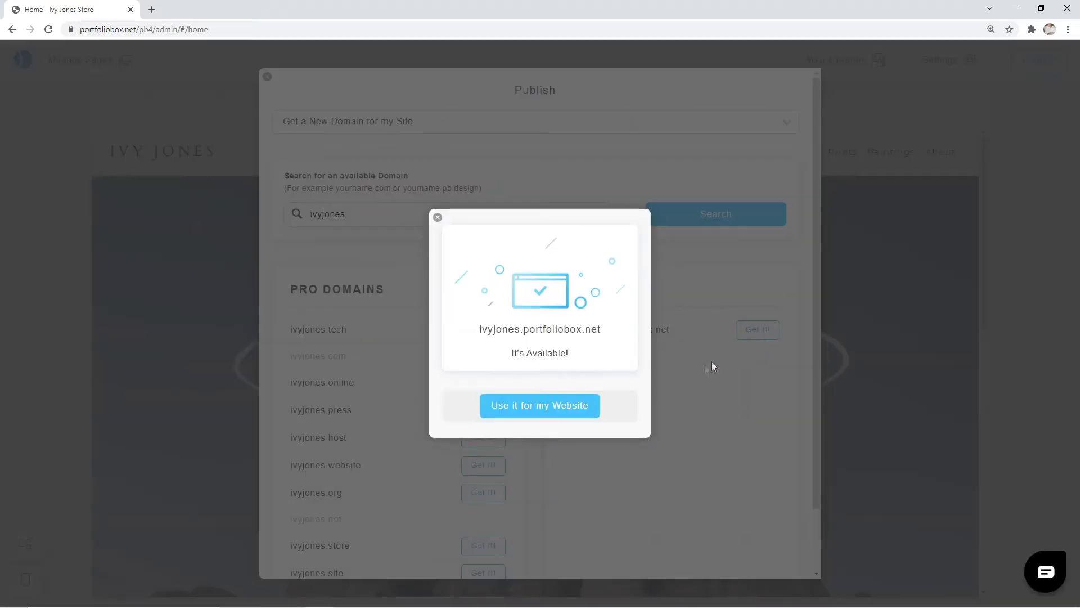
{"action": "left_click", "coordinate": [524, 417]}
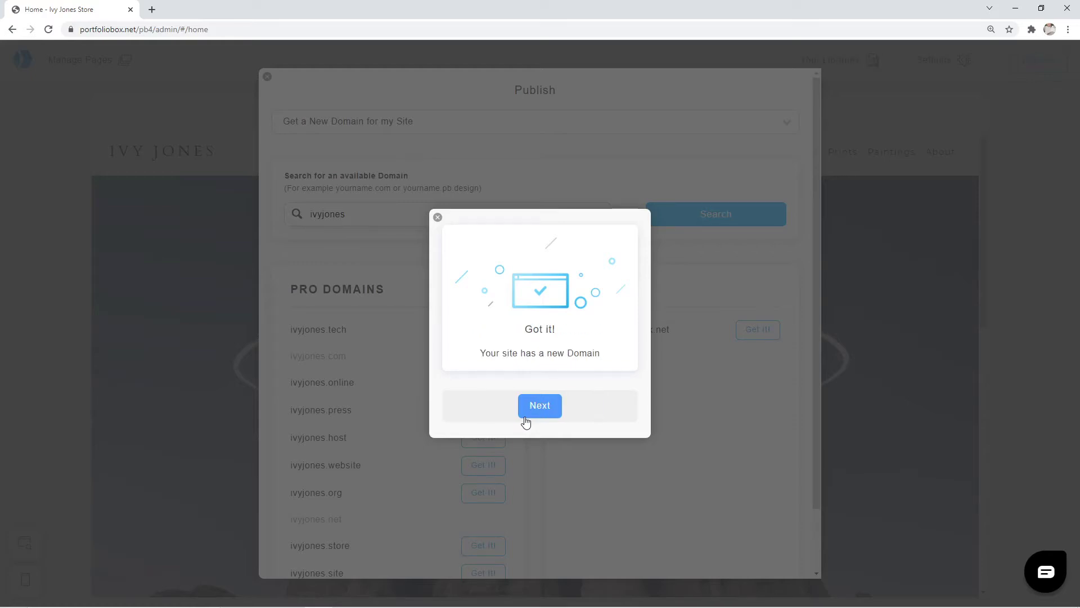
{"action": "left_click", "coordinate": [525, 421]}
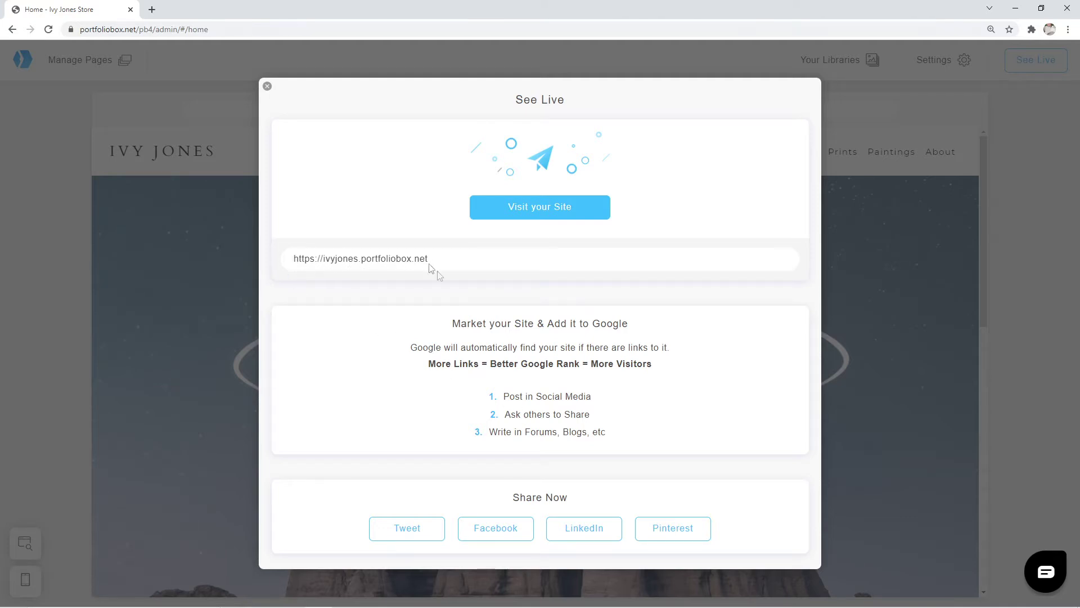
- Open the live site at ivyjones.portfoliobox.net in a new tab, then return to the editor
{"action": "left_click", "coordinate": [548, 217]}
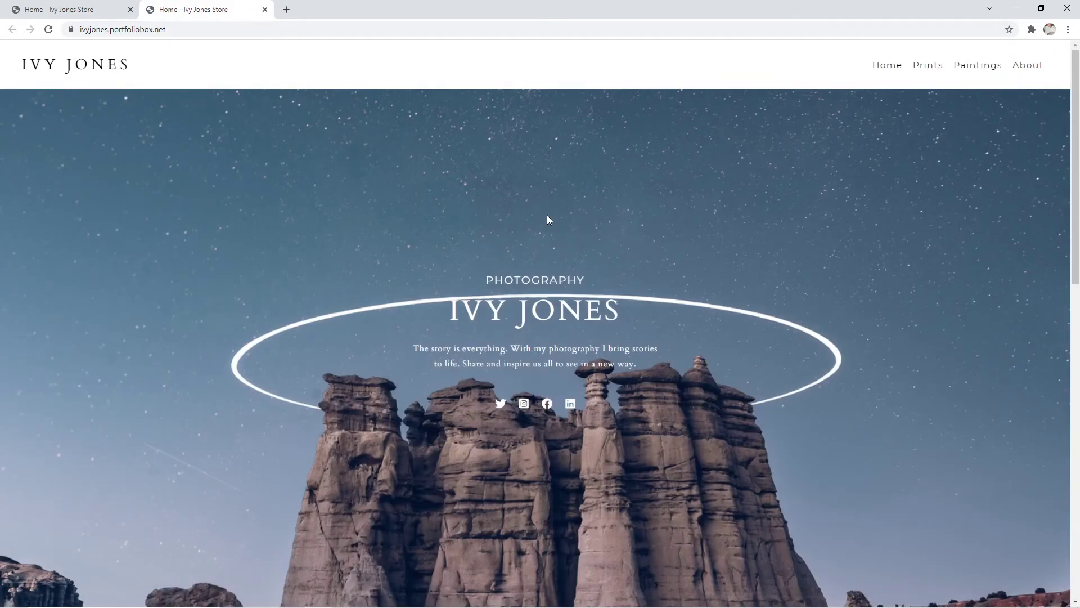
{"action": "left_click", "coordinate": [70, 12]}
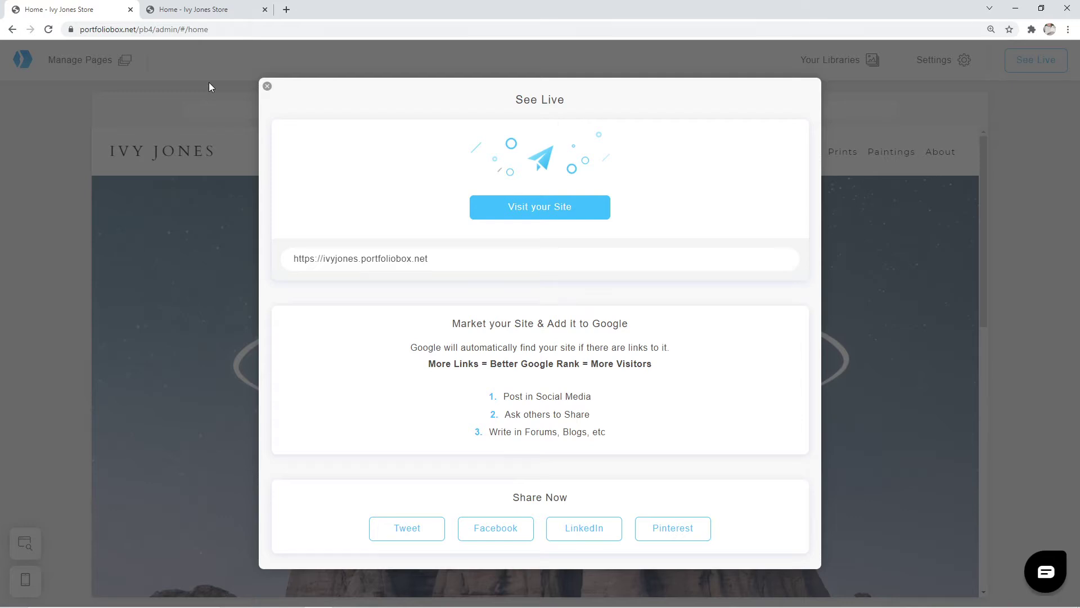
- Close the See Live dialog, reopen it, and close it again
{"action": "left_click", "coordinate": [268, 87]}
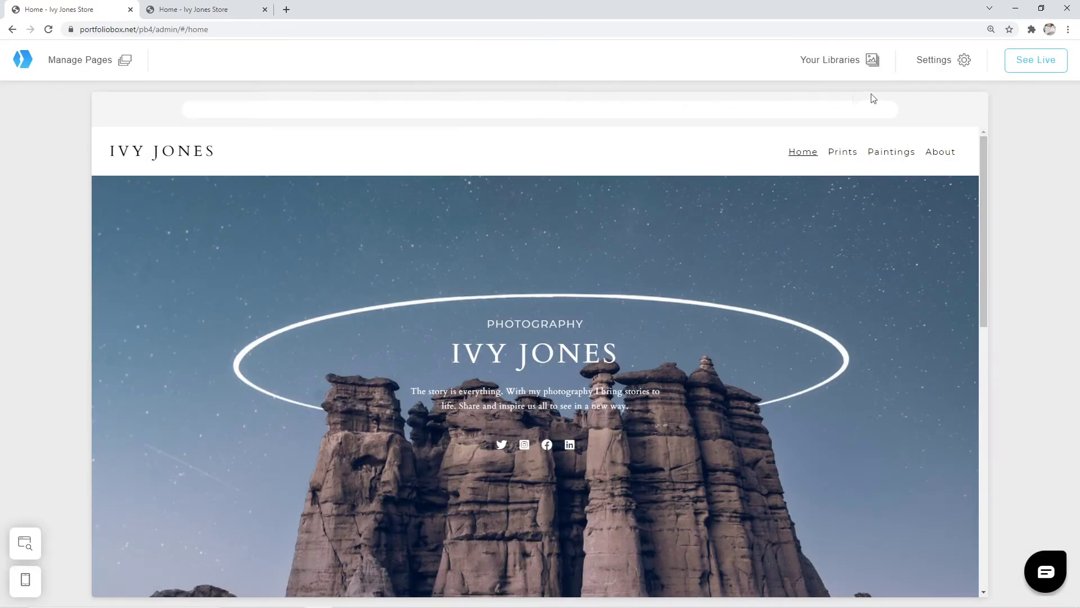
{"action": "left_click", "coordinate": [1036, 61]}
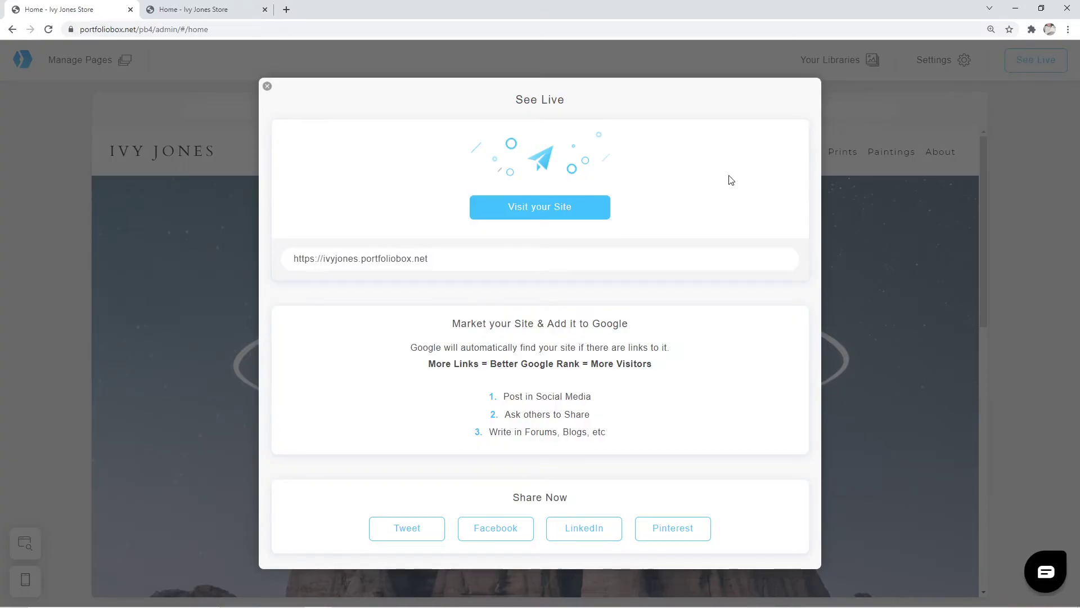
{"action": "left_click", "coordinate": [267, 88]}
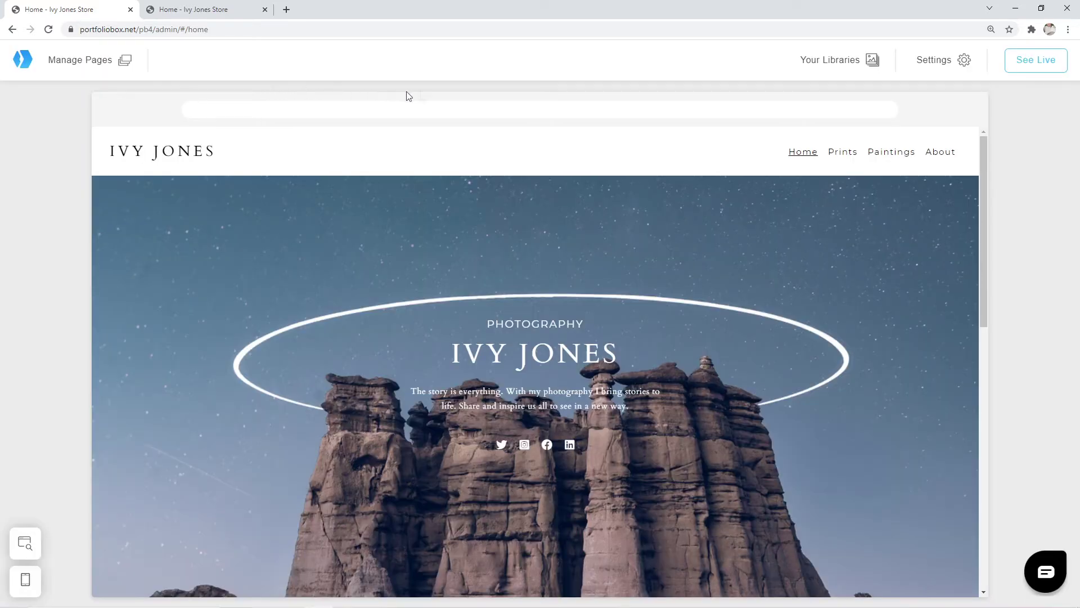
{"action": "left_click", "coordinate": [936, 73]}
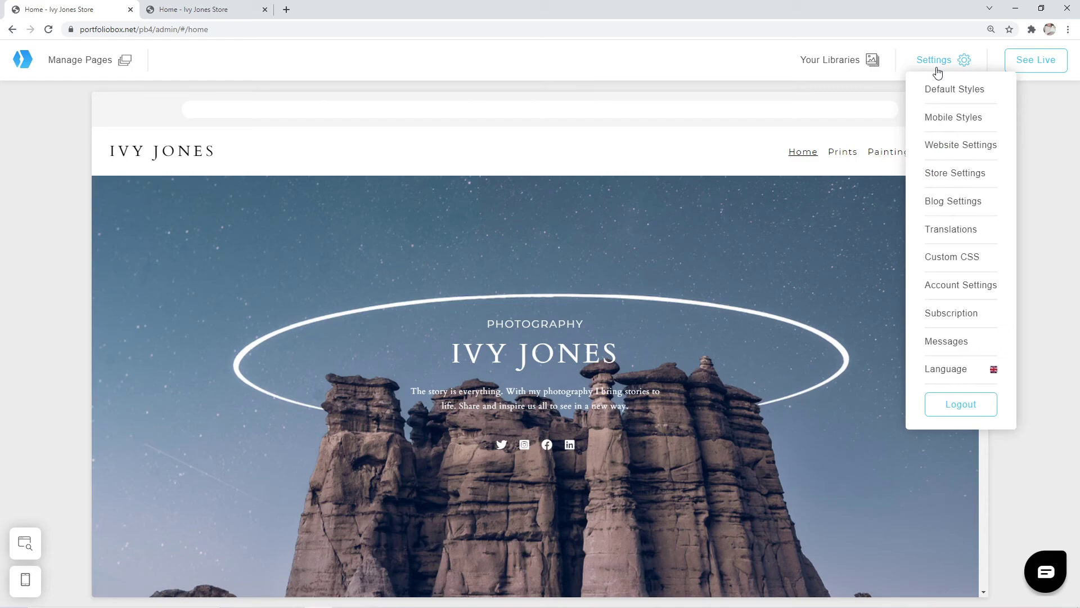
- In Website Settings, choose Change to a Free PRO domain
{"action": "left_click", "coordinate": [950, 153]}
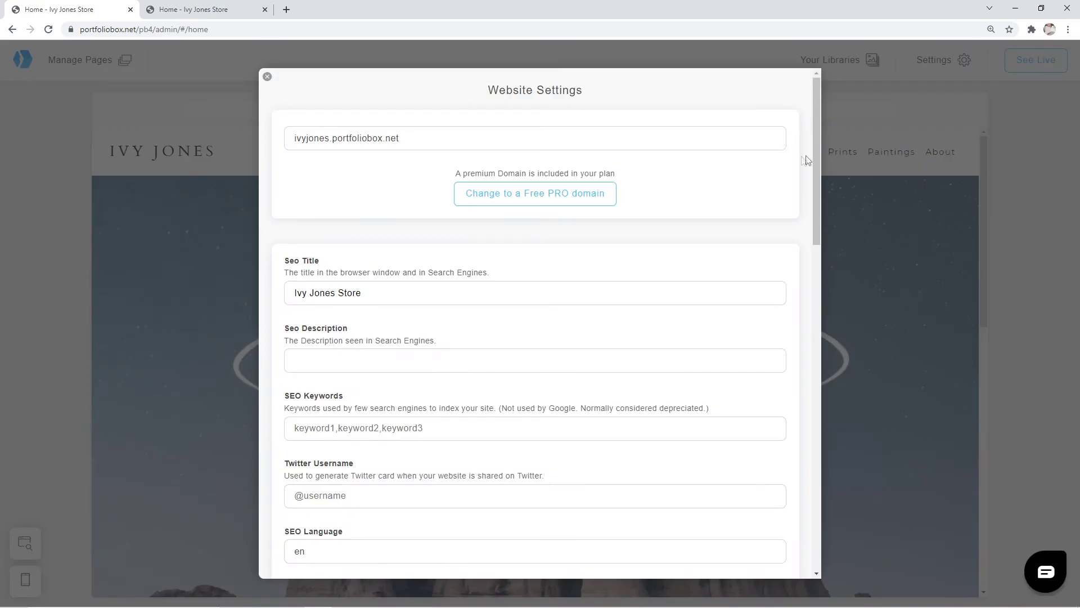
{"action": "left_click", "coordinate": [536, 206]}
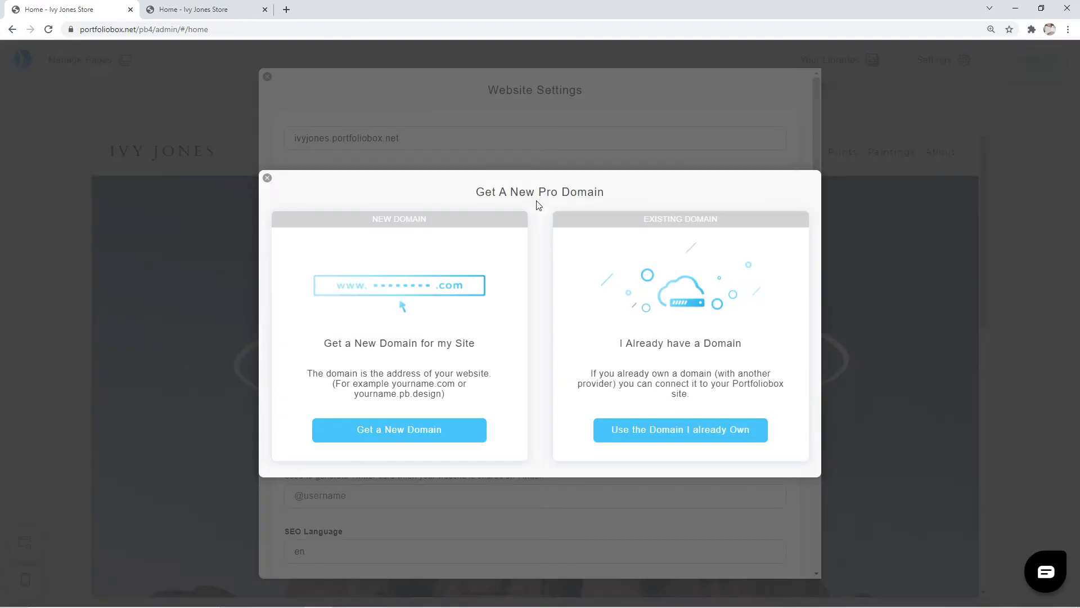
- Choose Get a New Domain and search Pro domains for 'ivyjones'
{"action": "left_click", "coordinate": [400, 431]}
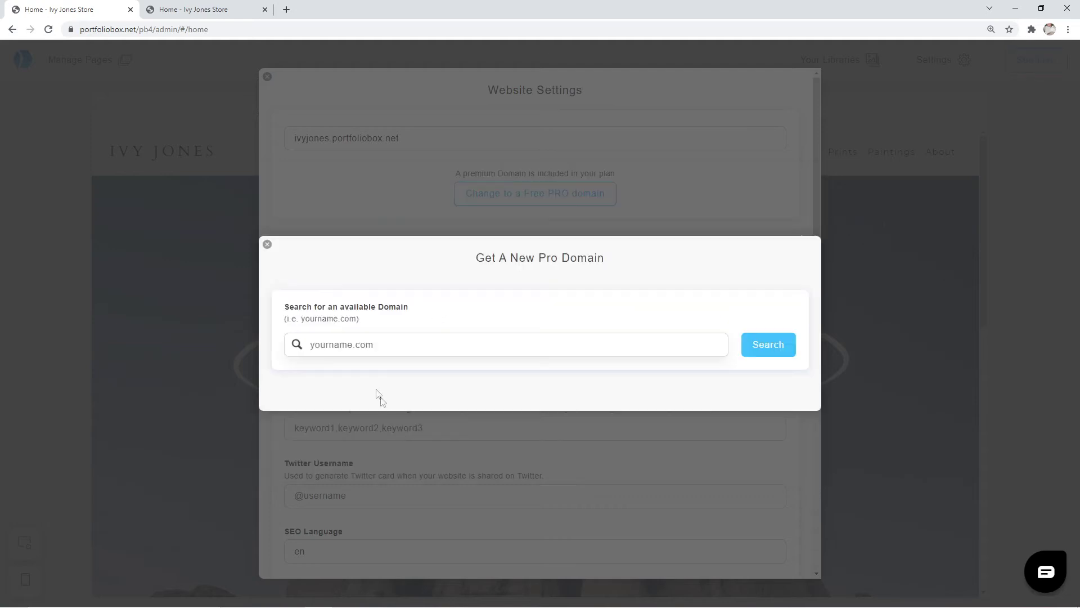
{"action": "left_click", "coordinate": [358, 352]}
{"action": "type", "text": "ivy"}
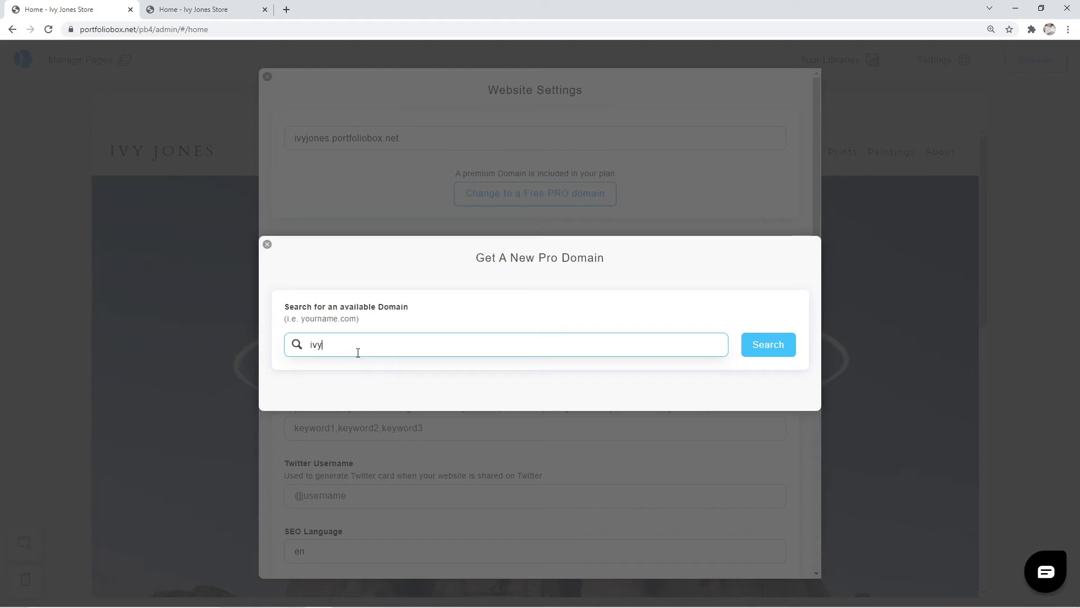
{"action": "type", "text": "jones"}
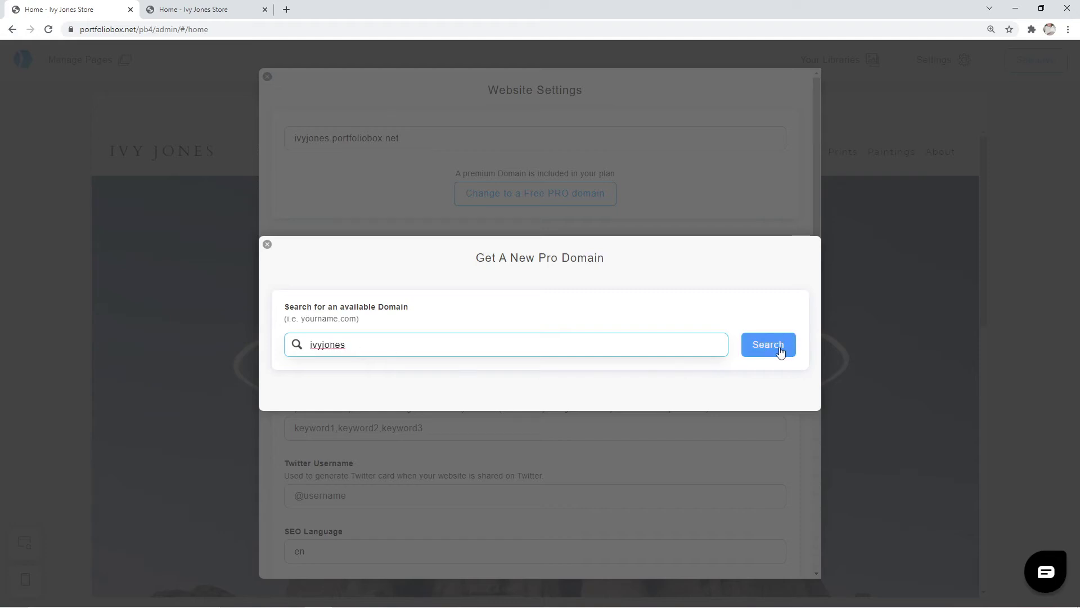
{"action": "left_click", "coordinate": [790, 351]}
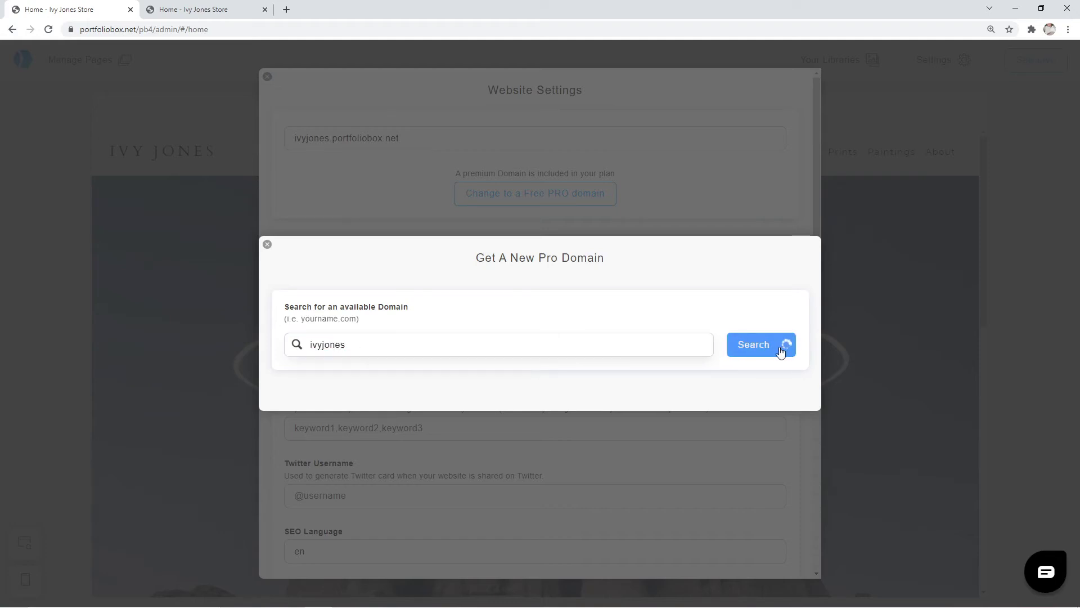